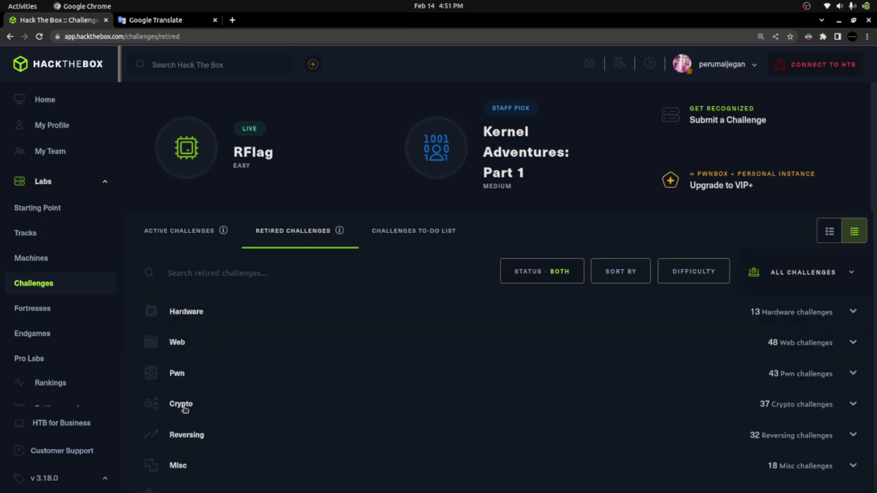
- Open the Nuclear Sale challenge from the retired Crypto challenges
{"action": "left_click", "coordinate": [190, 405]}
{"action": "scroll", "coordinate": [196, 400], "scroll_direction": "down", "scroll_amount": 1}
{"action": "scroll", "coordinate": [195, 399], "scroll_direction": "down", "scroll_amount": 8}
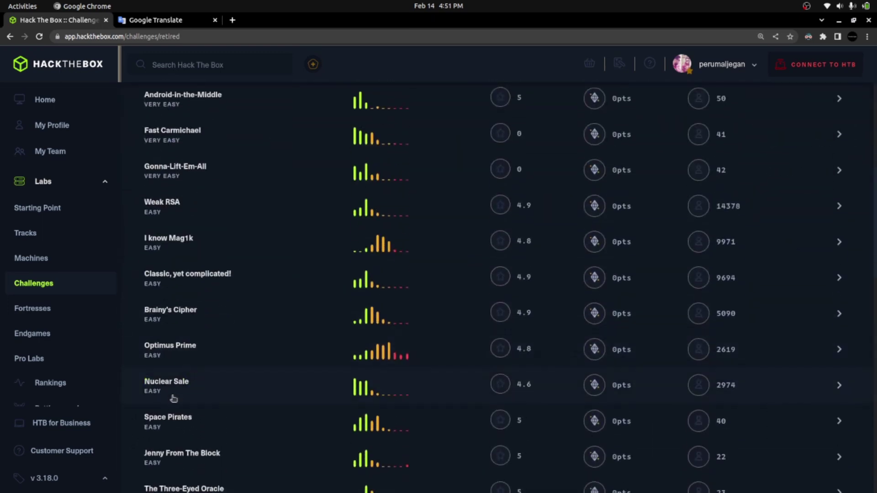
{"action": "mouse_move", "coordinate": [356, 393]}
{"action": "left_click", "coordinate": [163, 385]}
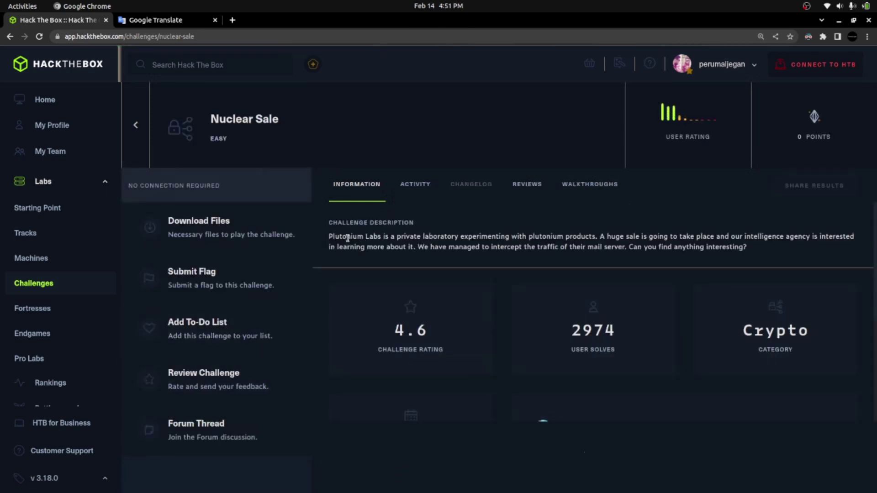
- Read the Nuclear Sale challenge description about the intercepted mail server traffic
{"action": "triple_click", "coordinate": [385, 230]}
{"action": "left_click_drag", "start_coordinate": [385, 233], "coordinate": [753, 248]}
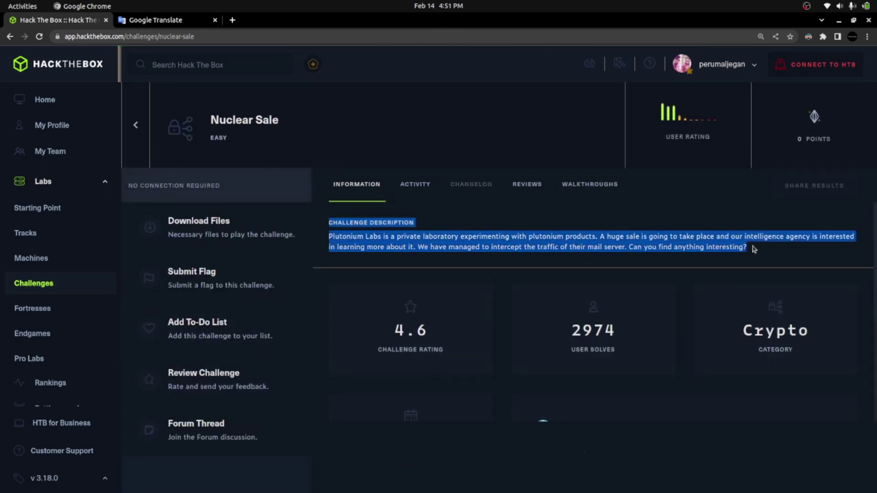
{"action": "left_click", "coordinate": [379, 235]}
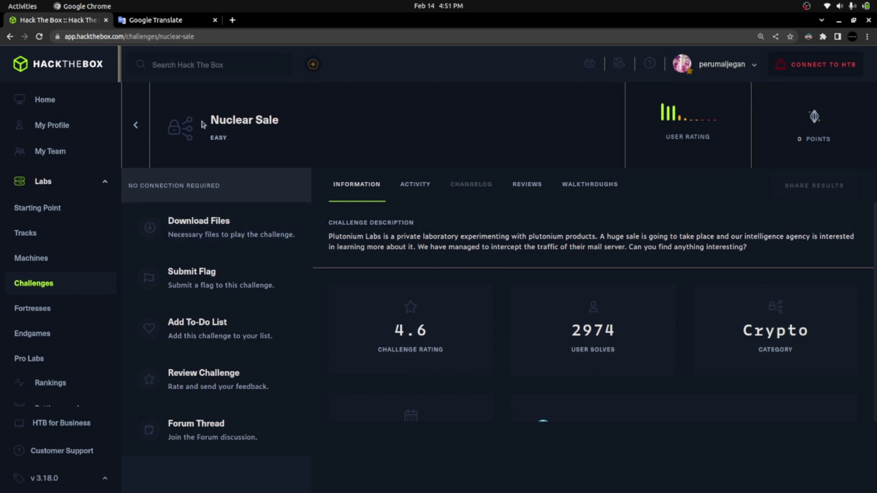
{"action": "left_click_drag", "start_coordinate": [327, 224], "coordinate": [770, 259]}
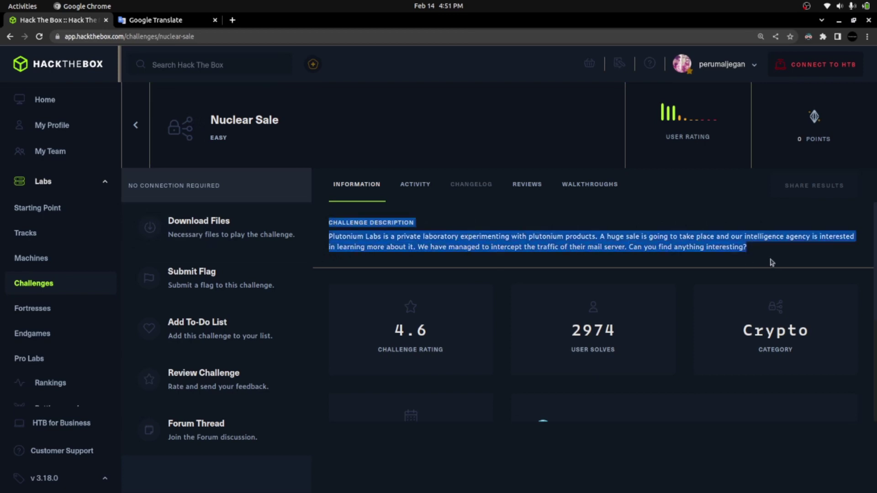
{"action": "left_click", "coordinate": [423, 237]}
{"action": "left_click_drag", "start_coordinate": [329, 236], "coordinate": [745, 246]}
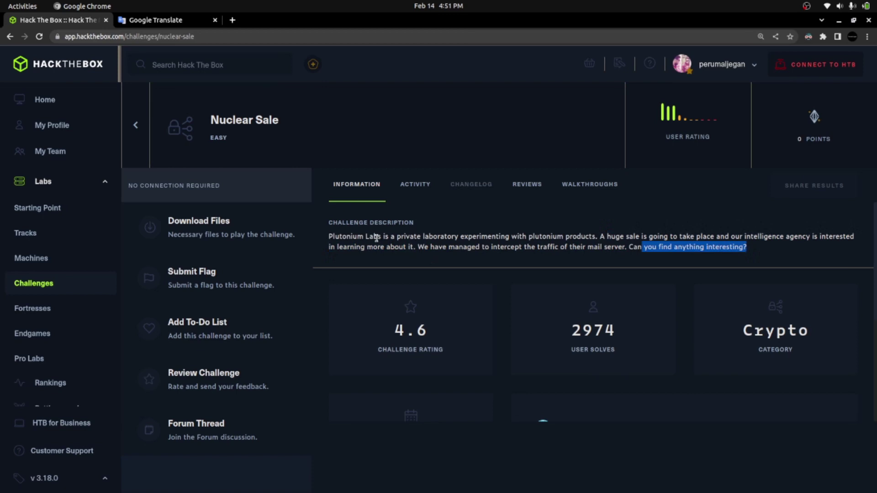
{"action": "left_click_drag", "start_coordinate": [335, 237], "coordinate": [746, 247]}
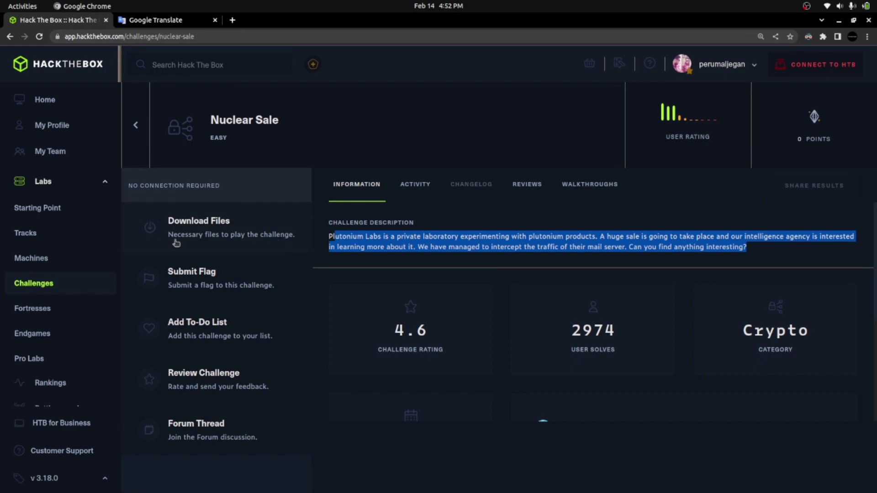
- Download Nuclear Sale.zip into the Nuclear_Sale folder and copy the displayed ZIP password
{"action": "left_click", "coordinate": [150, 227]}
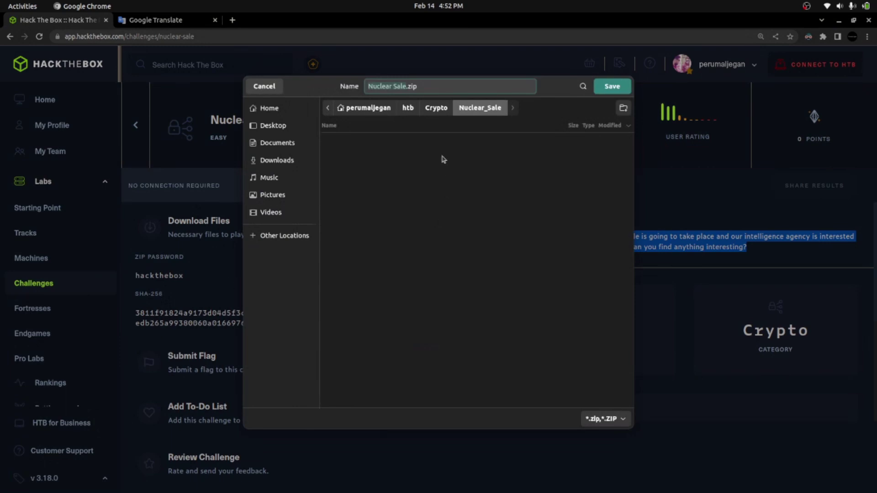
{"action": "left_click", "coordinate": [614, 87]}
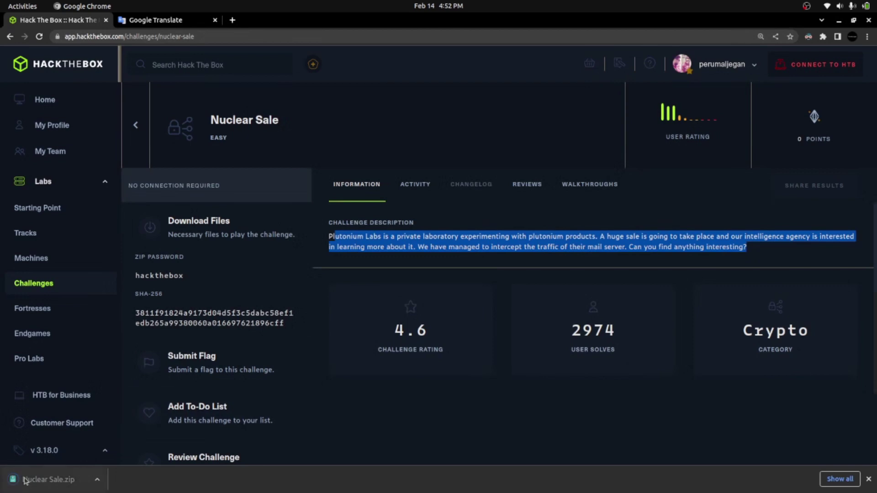
{"action": "left_click", "coordinate": [161, 276]}
- Switch to the terminal and list the files in the Nuclear_Sale folder
{"action": "key", "text": "alt+Tab"}
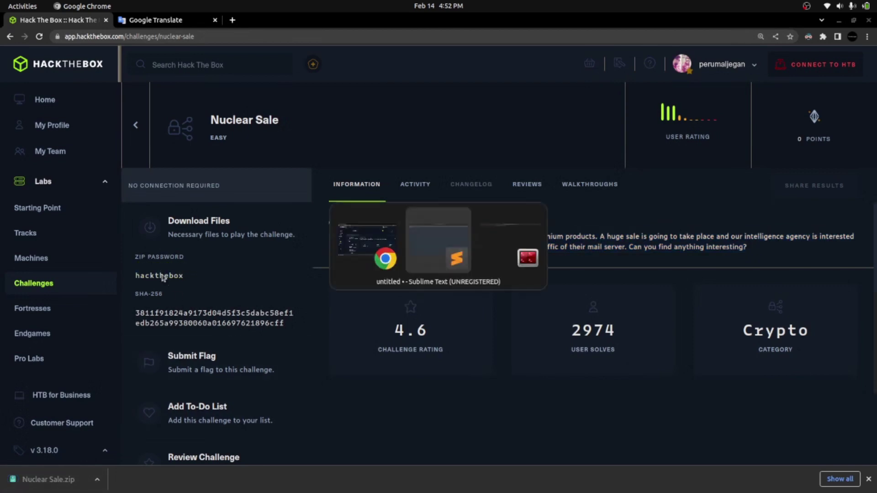
{"action": "key", "text": "alt+Tab"}
{"action": "type", "text": "ls"}
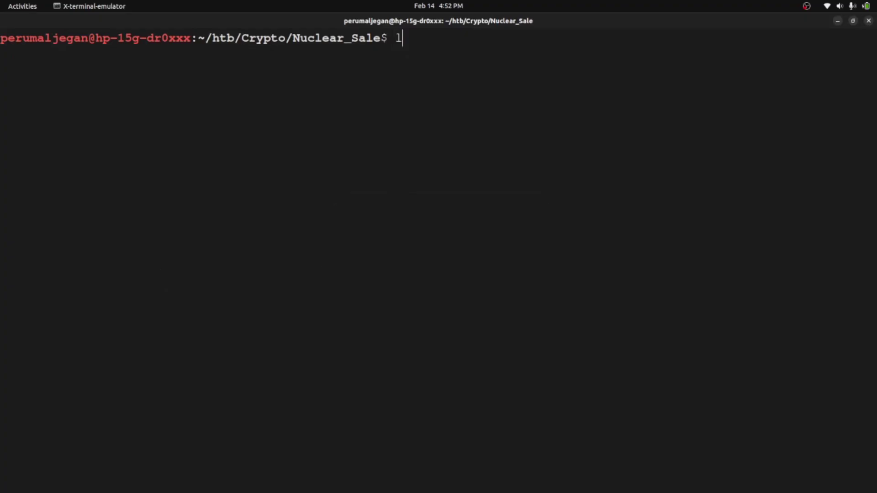
{"action": "key", "text": "Return"}
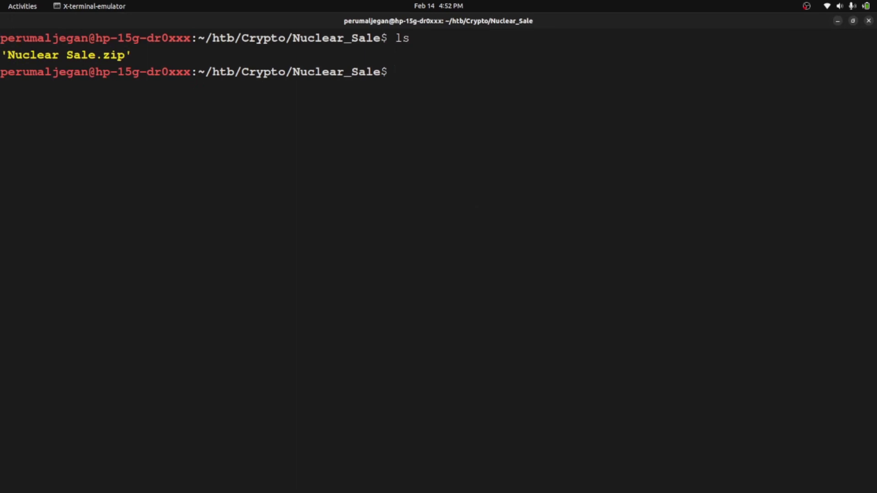
- Extract 'Nuclear Sale.zip' with unzip, supplying the copied archive password when asked
{"action": "type", "text": "unzip"}
{"action": "type", "text": "hackthebox"}
{"action": "key", "text": "BackSpace"}
{"action": "key", "text": "BackSpace"}
{"action": "key", "text": "BackSpace"}
{"action": "key", "text": "BackSpace"}
{"action": "key", "text": "BackSpace"}
{"action": "key", "text": "BackSpace"}
{"action": "key", "text": "BackSpace"}
{"action": "key", "text": "BackSpace"}
{"action": "key", "text": "BackSpace"}
{"action": "key", "text": "BackSpace"}
{"action": "key", "text": "BackSpace"}
{"action": "type", "text": "'Nuclear Sale.zip'"}
{"action": "key", "text": "Return"}
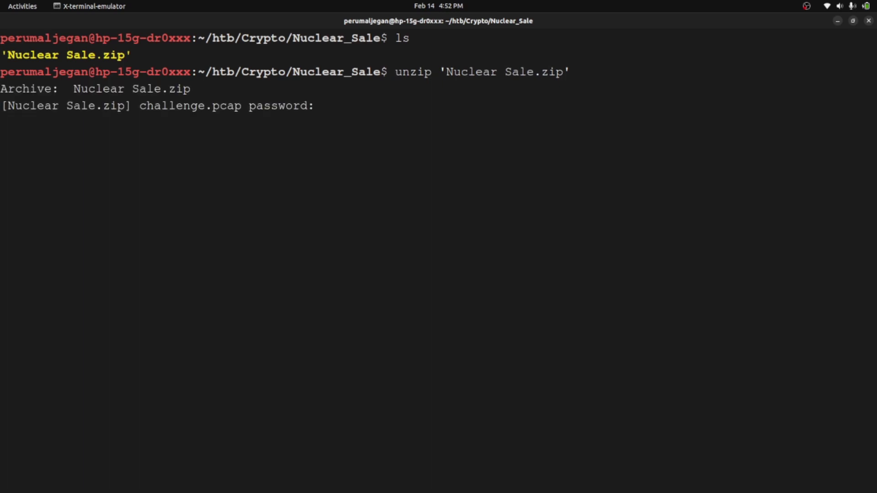
{"action": "key", "text": "ctrl+shift+v"}
{"action": "key", "text": "Return"}
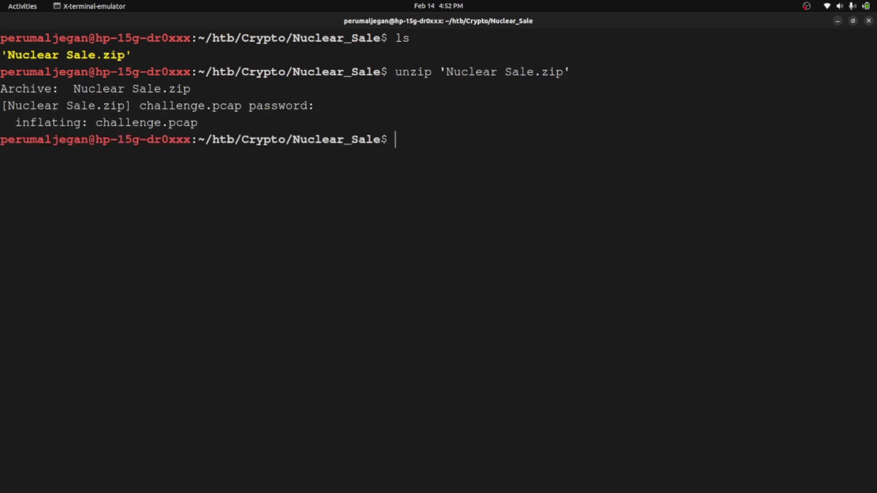
- List the extracted files and open challenge.pcap in Wireshark from the terminal
{"action": "left_click_drag", "start_coordinate": [96, 122], "coordinate": [194, 123]}
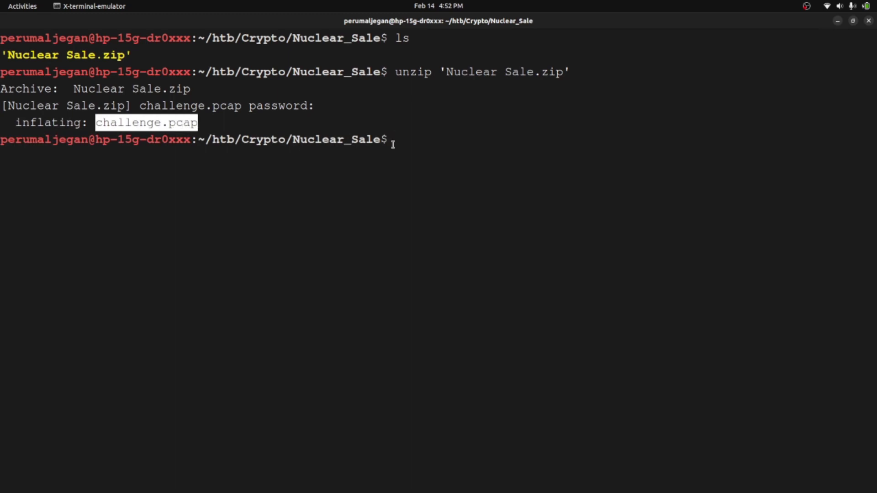
{"action": "type", "text": "ls"}
{"action": "key", "text": "Return"}
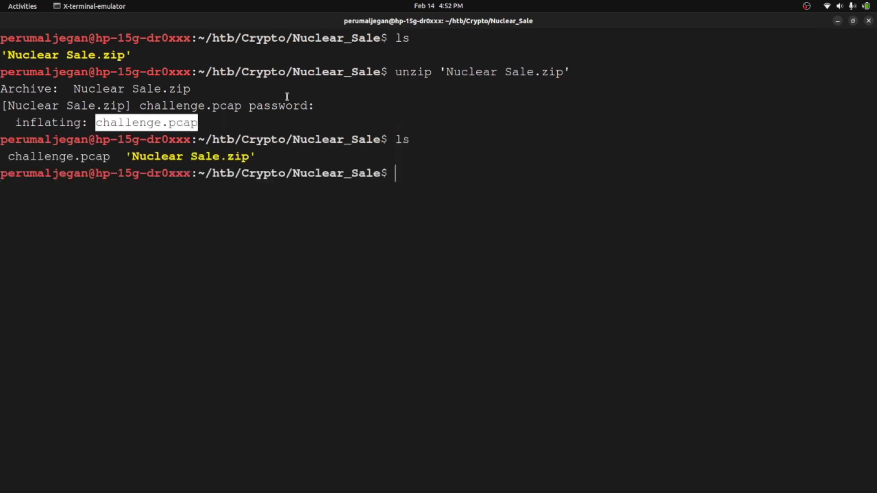
{"action": "double_click", "coordinate": [73, 157]}
{"action": "type", "text": "wireshark "}
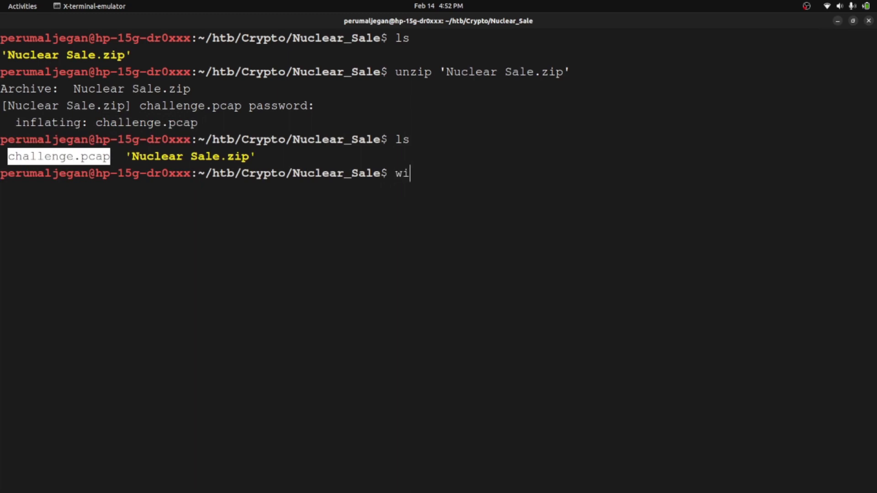
{"action": "type", "text": "cha"}
{"action": "key", "text": "Tab"}
{"action": "key", "text": "Return"}
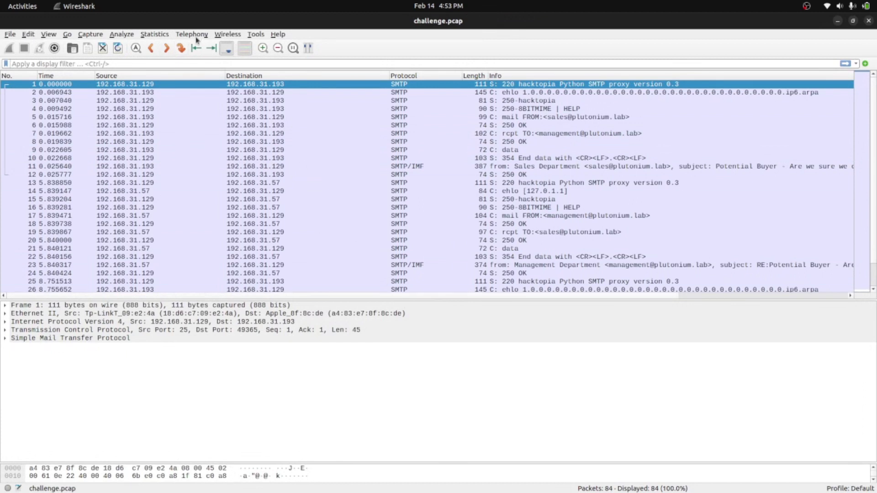
- Review the capture file properties, including the file name, packet times, elapsed time and packet count
{"action": "left_click", "coordinate": [158, 34]}
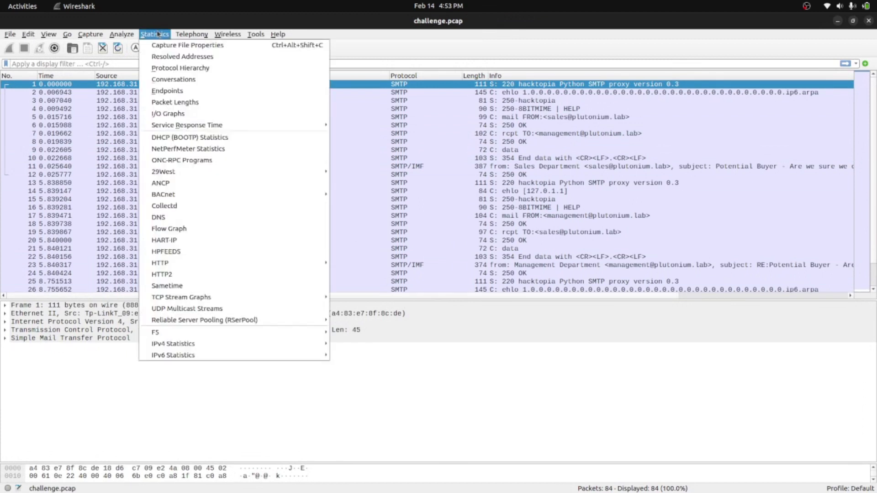
{"action": "left_click", "coordinate": [178, 48]}
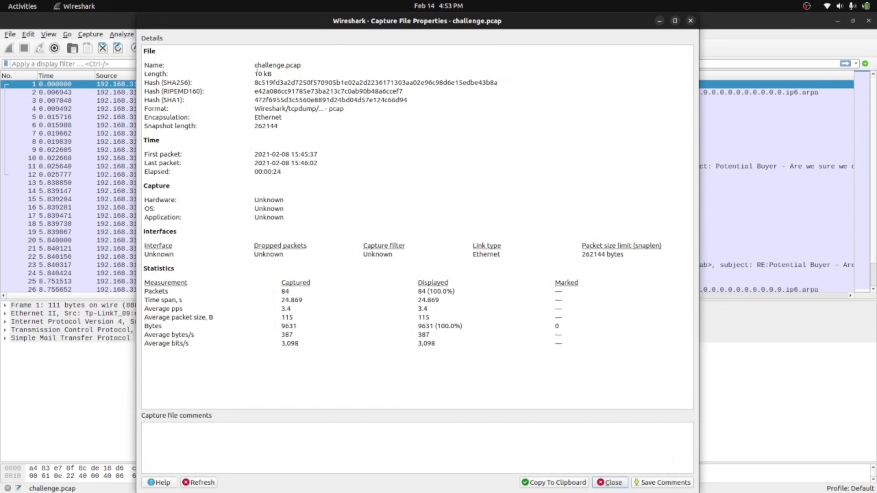
{"action": "left_click_drag", "start_coordinate": [256, 68], "coordinate": [314, 65]}
{"action": "left_click", "coordinate": [263, 73]}
{"action": "left_click_drag", "start_coordinate": [186, 154], "coordinate": [296, 163]}
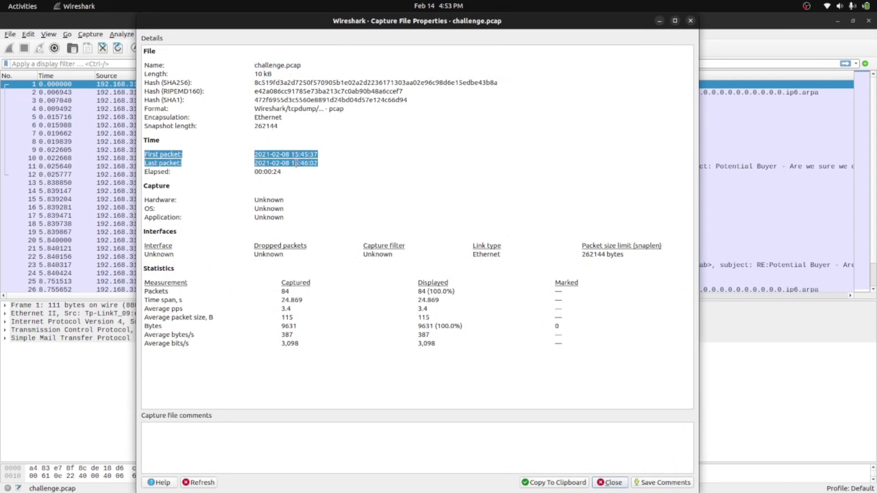
{"action": "left_click_drag", "start_coordinate": [165, 171], "coordinate": [286, 177]}
{"action": "double_click", "coordinate": [274, 172]}
{"action": "double_click", "coordinate": [284, 292]}
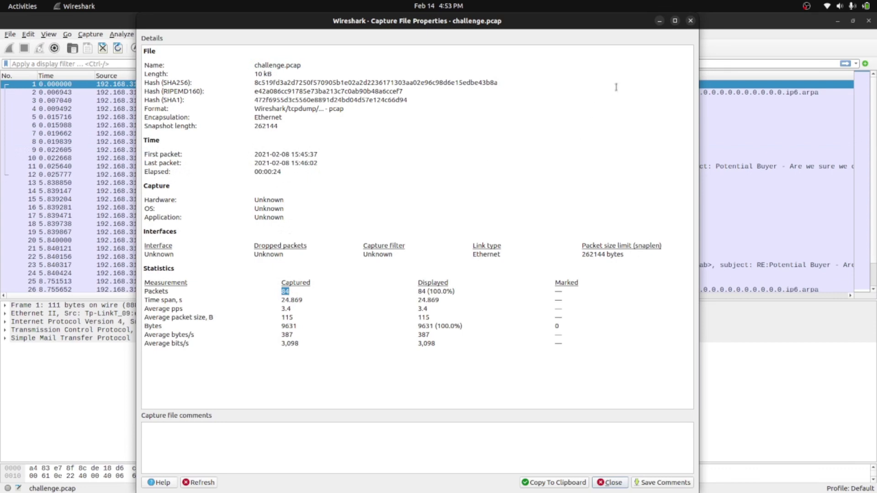
{"action": "left_click", "coordinate": [690, 22]}
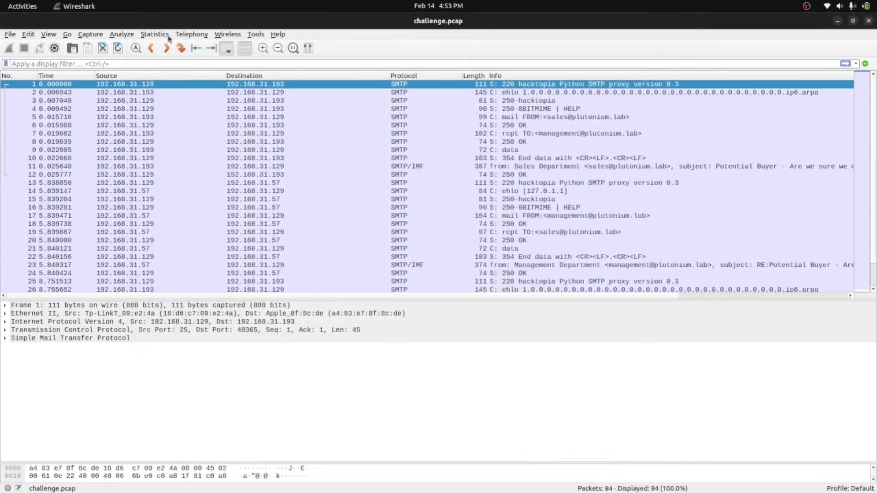
- Examine the protocol hierarchy statistics for the Simple Mail Transfer Protocol and Internet Message Format entries
{"action": "left_click", "coordinate": [153, 35]}
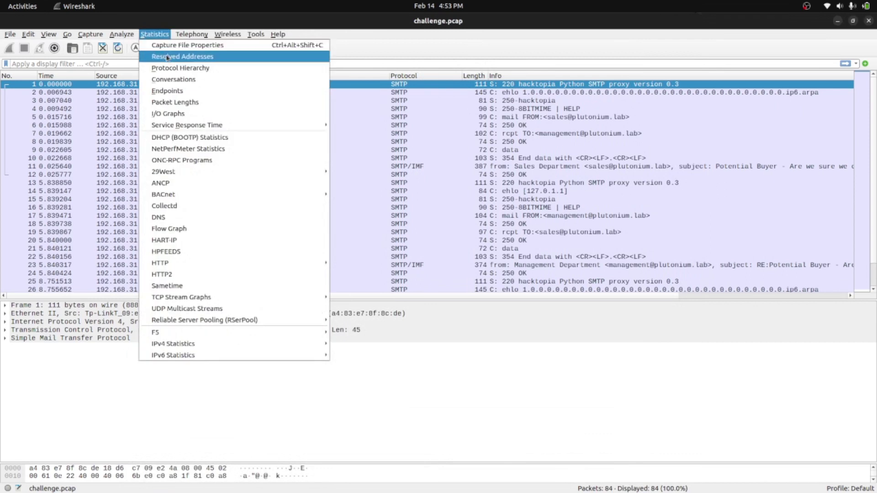
{"action": "left_click", "coordinate": [173, 70]}
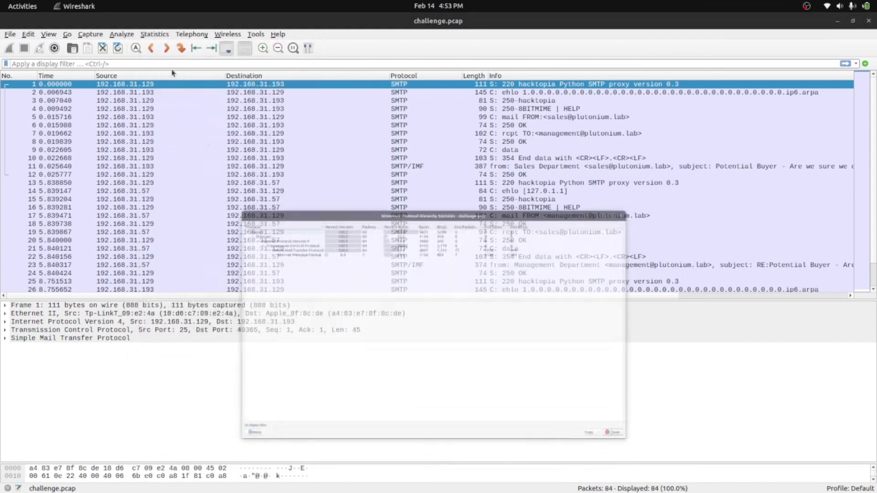
{"action": "left_click_drag", "start_coordinate": [239, 76], "coordinate": [255, 75]}
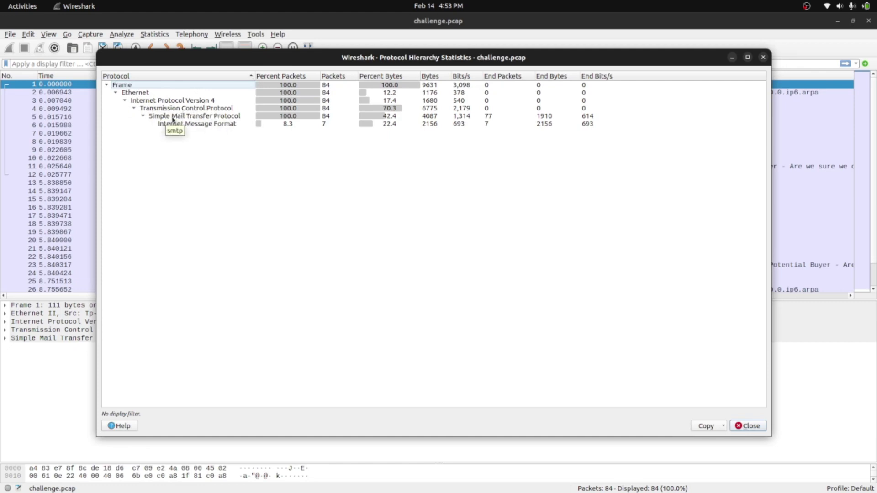
{"action": "left_click", "coordinate": [186, 126]}
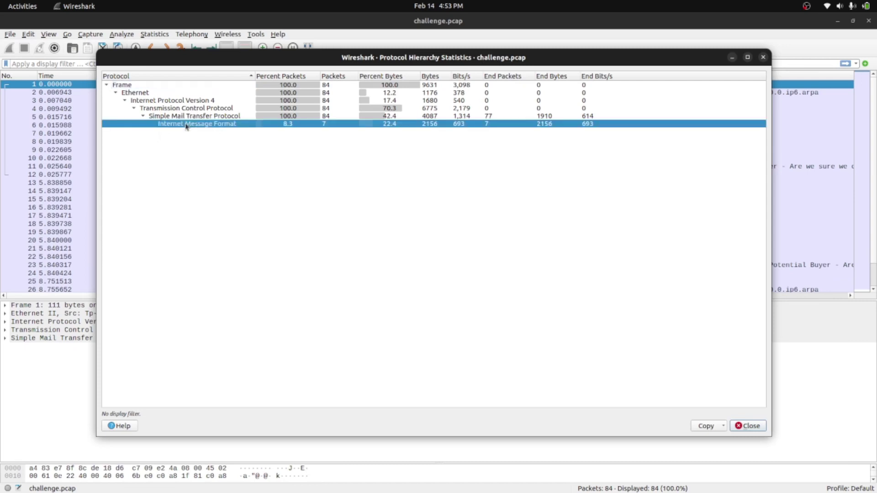
{"action": "left_click", "coordinate": [185, 118]}
{"action": "left_click", "coordinate": [186, 124]}
{"action": "left_click", "coordinate": [763, 58]}
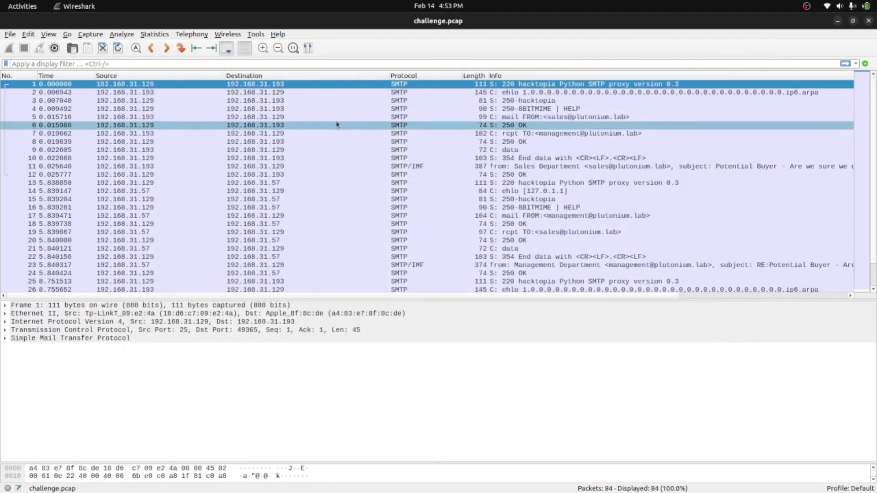
- Browse through the captured SMTP packets in the packet list
{"action": "left_click", "coordinate": [336, 92]}
{"action": "key", "text": "Down"}
{"action": "key", "text": "Down"}
{"action": "key", "text": "Down"}
{"action": "key", "text": "Down"}
{"action": "key", "text": "Down"}
{"action": "key", "text": "Down"}
{"action": "key", "text": "Down"}
{"action": "key", "text": "Down"}
{"action": "key", "text": "Down"}
{"action": "key", "text": "Down"}
{"action": "key", "text": "Down"}
{"action": "key", "text": "Down"}
{"action": "key", "text": "Down"}
{"action": "key", "text": "Down"}
{"action": "key", "text": "Down"}
{"action": "key", "text": "Down"}
{"action": "key", "text": "Down"}
{"action": "key", "text": "Down"}
{"action": "scroll", "coordinate": [338, 236], "scroll_direction": "down", "scroll_amount": 8}
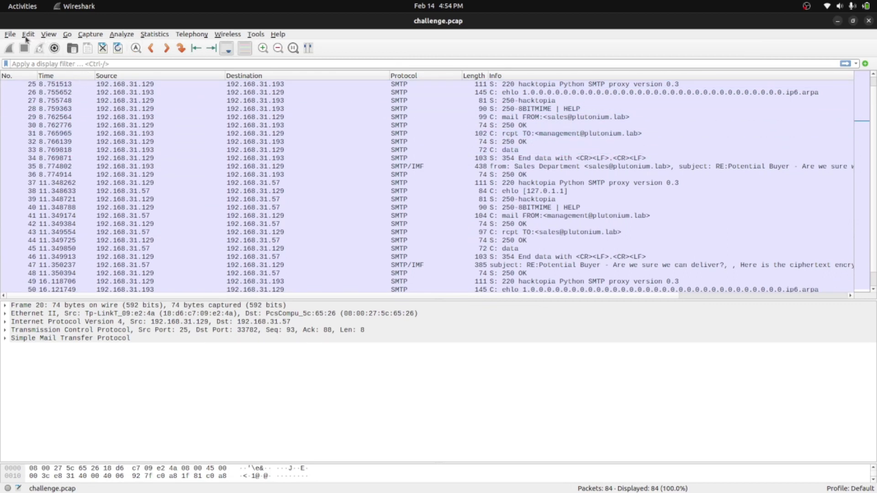
- Inspect the EML messages in the exportable IMF object list and close it without exporting
{"action": "left_click", "coordinate": [11, 35]}
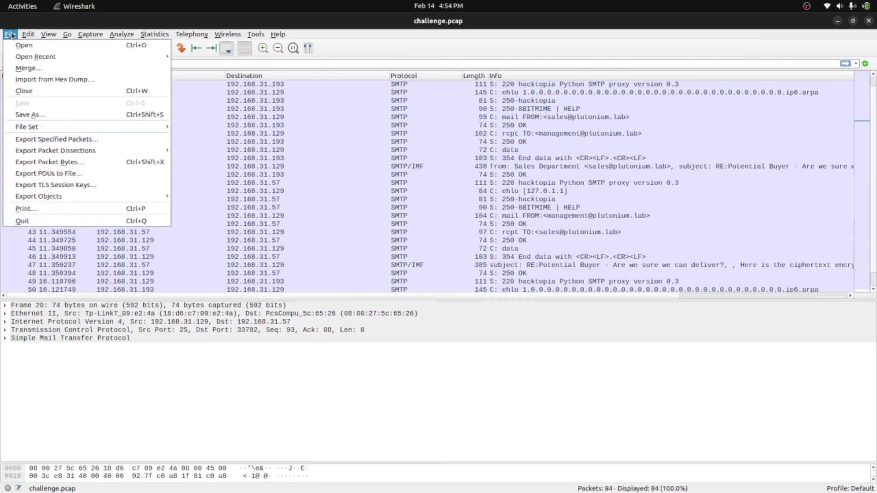
{"action": "mouse_move", "coordinate": [150, 197]}
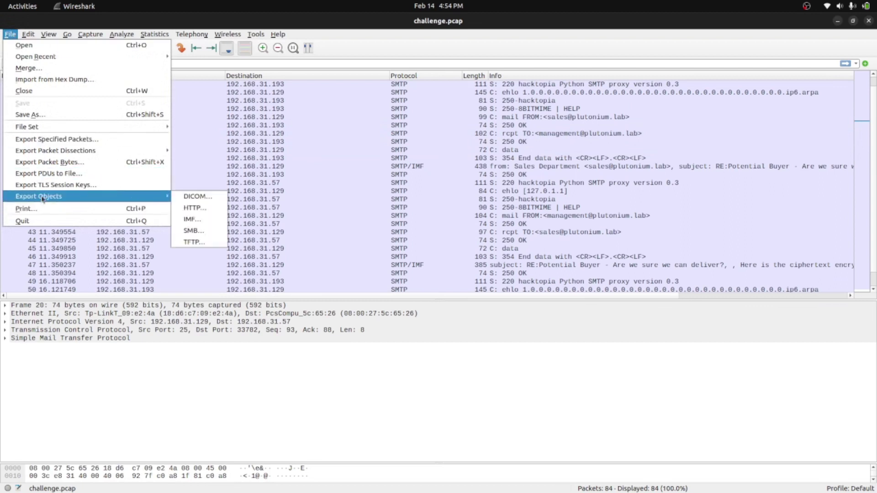
{"action": "left_click", "coordinate": [191, 220]}
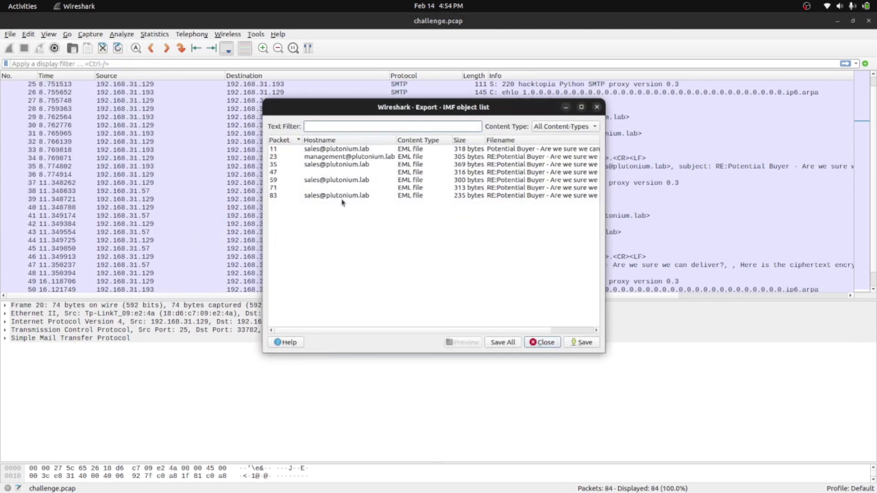
{"action": "left_click", "coordinate": [402, 158]}
{"action": "left_click", "coordinate": [403, 165]}
{"action": "left_click", "coordinate": [403, 172]}
{"action": "left_click", "coordinate": [403, 180]}
{"action": "left_click", "coordinate": [404, 188]}
{"action": "left_click", "coordinate": [405, 196]}
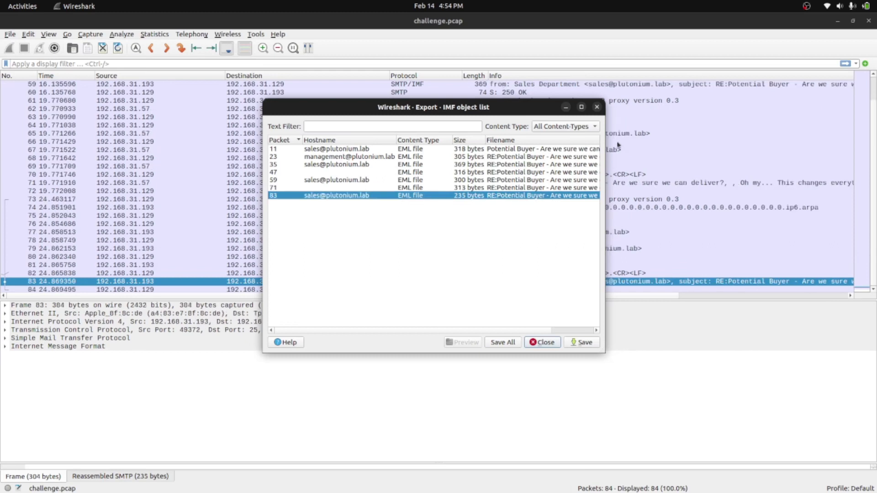
{"action": "left_click", "coordinate": [597, 107]}
- Return to the first packets of the capture
{"action": "left_click", "coordinate": [349, 133]}
{"action": "scroll", "coordinate": [373, 147], "scroll_direction": "up", "scroll_amount": 15}
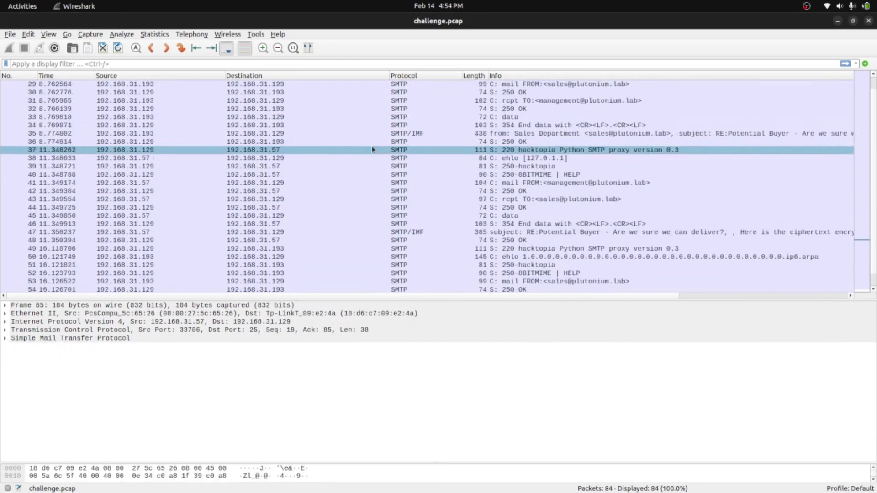
{"action": "scroll", "coordinate": [373, 143], "scroll_direction": "up", "scroll_amount": 5}
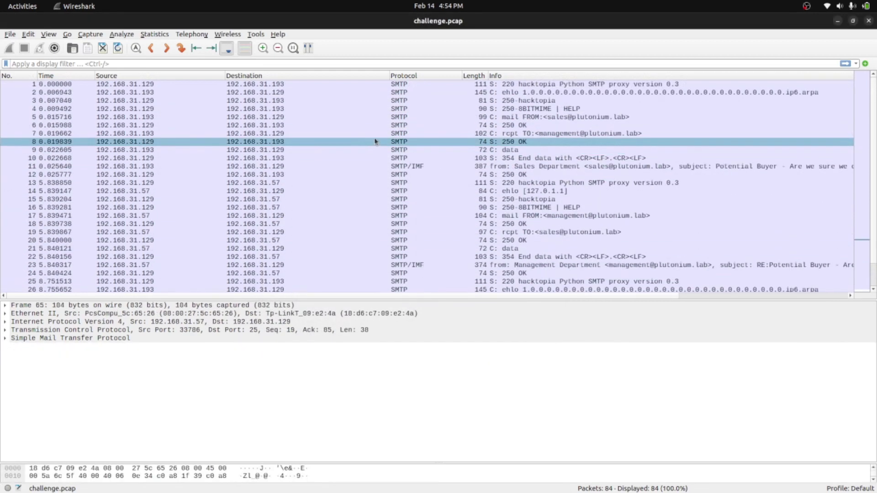
- Follow the TCP stream of packet 4 and examine its SMTP conversation and the message's From line
{"action": "left_click", "coordinate": [399, 110]}
{"action": "right_click", "coordinate": [399, 110]}
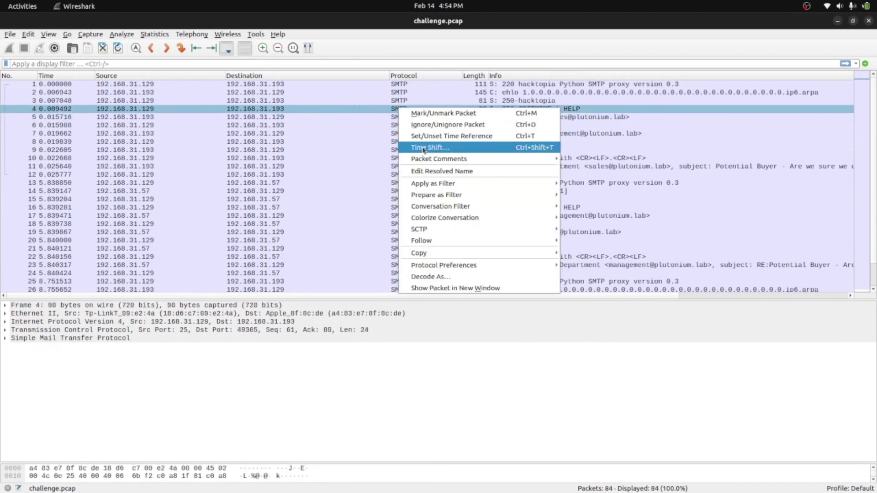
{"action": "mouse_move", "coordinate": [420, 243]}
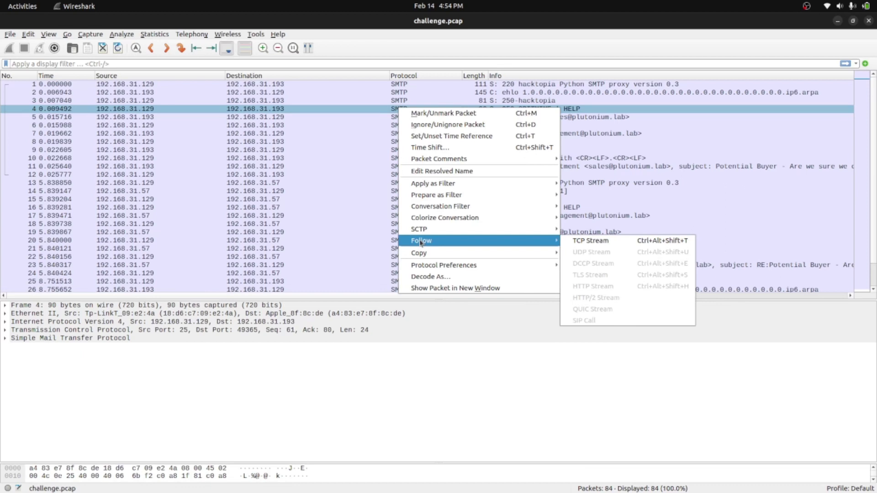
{"action": "left_click", "coordinate": [594, 240]}
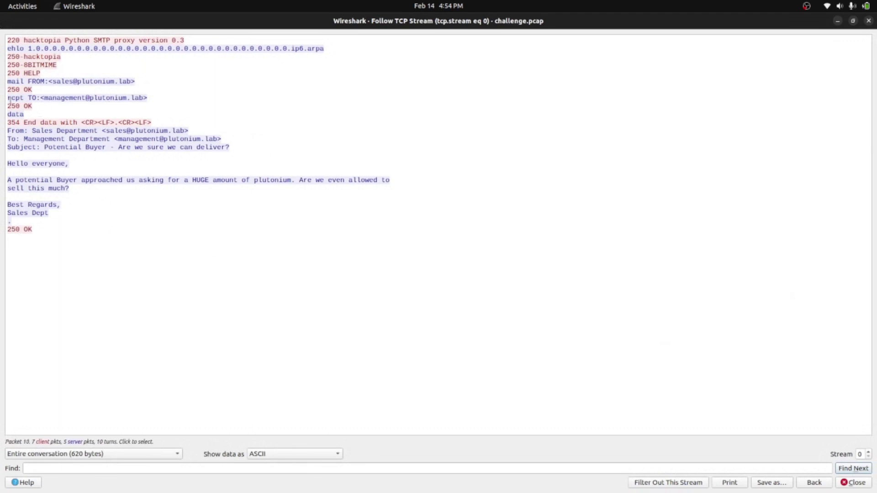
{"action": "left_click_drag", "start_coordinate": [47, 229], "coordinate": [7, 40]}
{"action": "triple_click", "coordinate": [45, 130]}
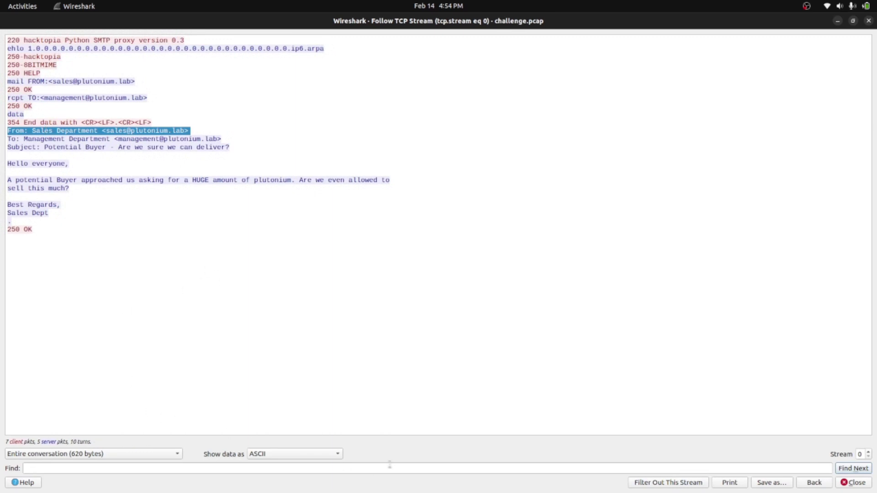
- Browse the followed TCP streams from stream 0 up to stream 6 and return to stream 0
{"action": "left_click", "coordinate": [859, 454]}
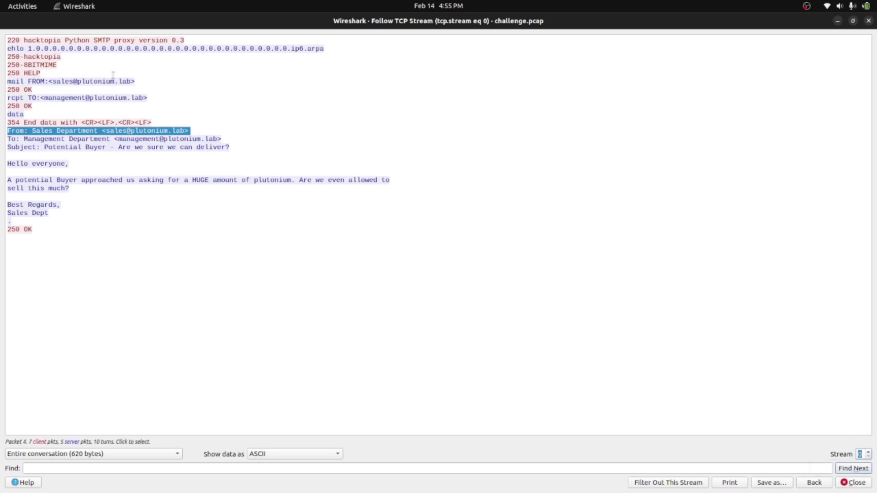
{"action": "left_click", "coordinate": [868, 453]}
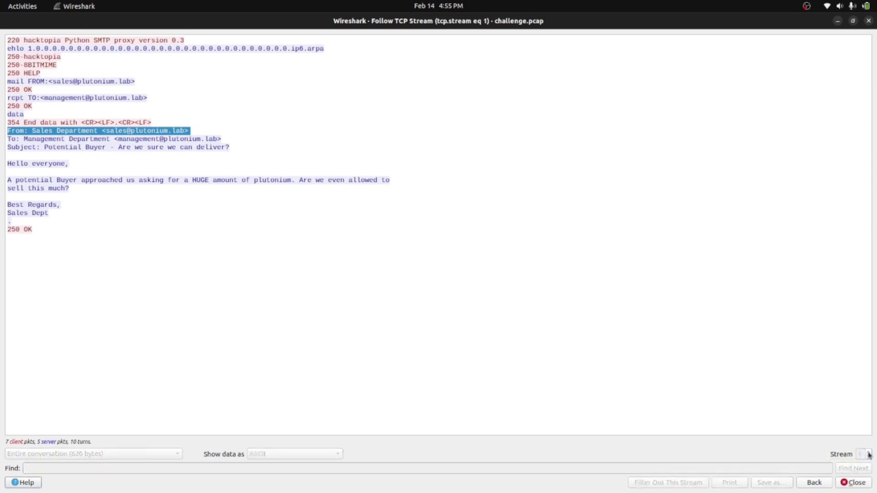
{"action": "left_click", "coordinate": [868, 452]}
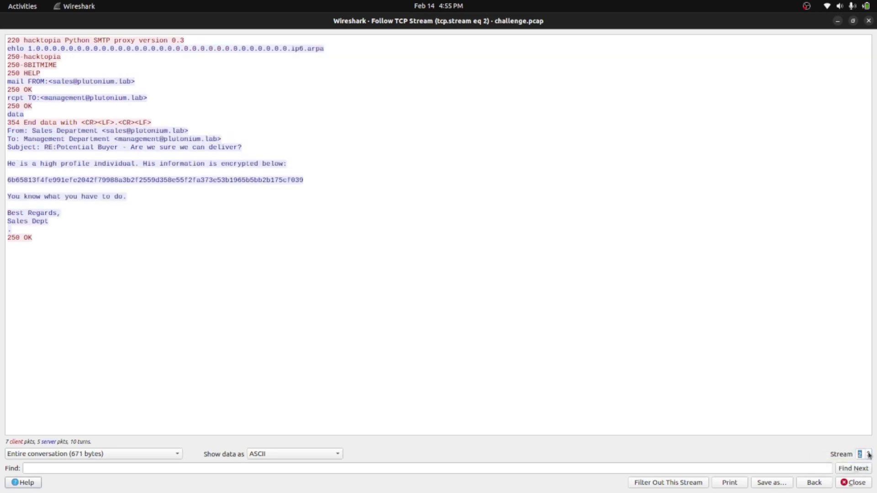
{"action": "left_click", "coordinate": [869, 453]}
{"action": "left_click", "coordinate": [869, 453]}
{"action": "left_click", "coordinate": [869, 453]}
{"action": "left_click", "coordinate": [869, 453]}
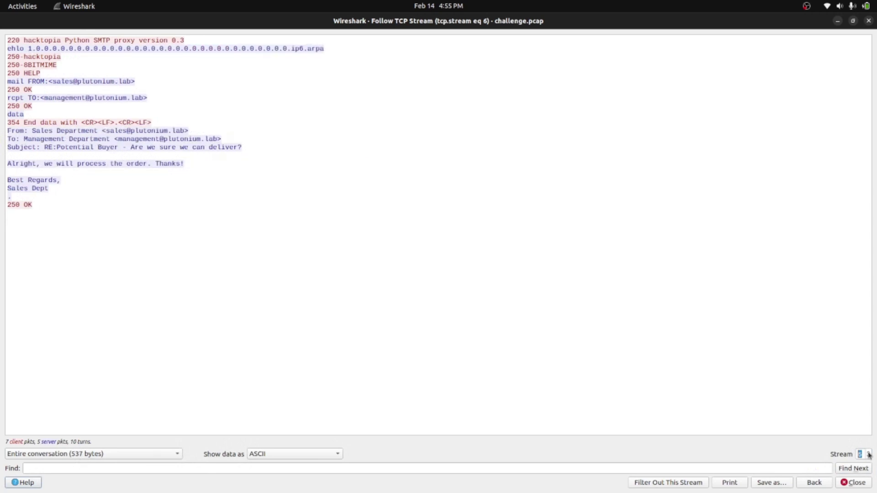
{"action": "left_click", "coordinate": [869, 457]}
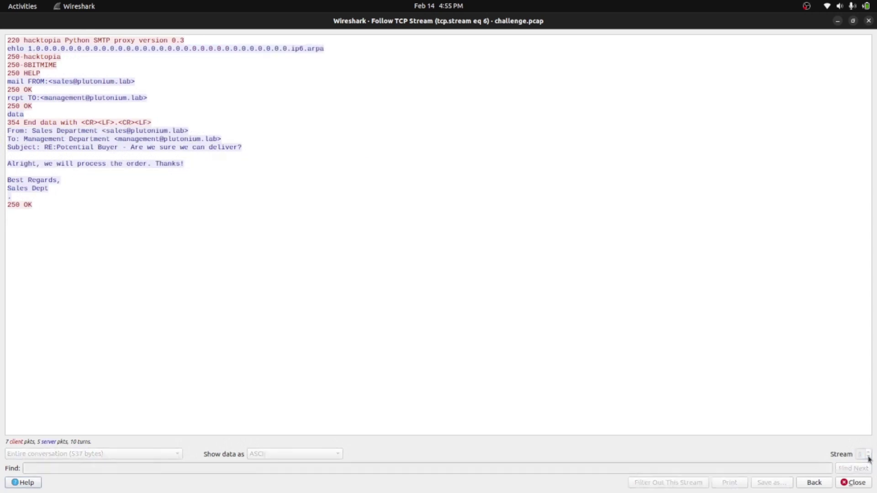
{"action": "left_click", "coordinate": [870, 458]}
{"action": "left_click", "coordinate": [869, 459]}
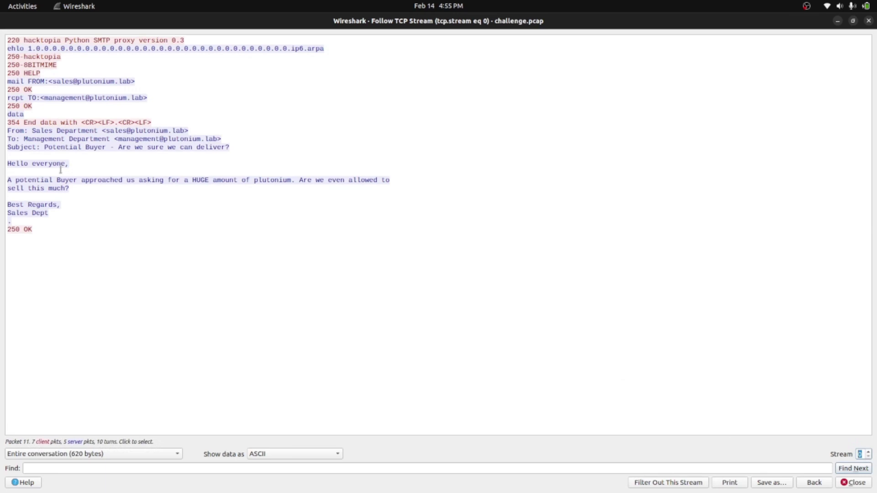
- Examine the sender, recipient, subject and body text of the e-mail in TCP stream 0
{"action": "left_click_drag", "start_coordinate": [8, 132], "coordinate": [190, 130]}
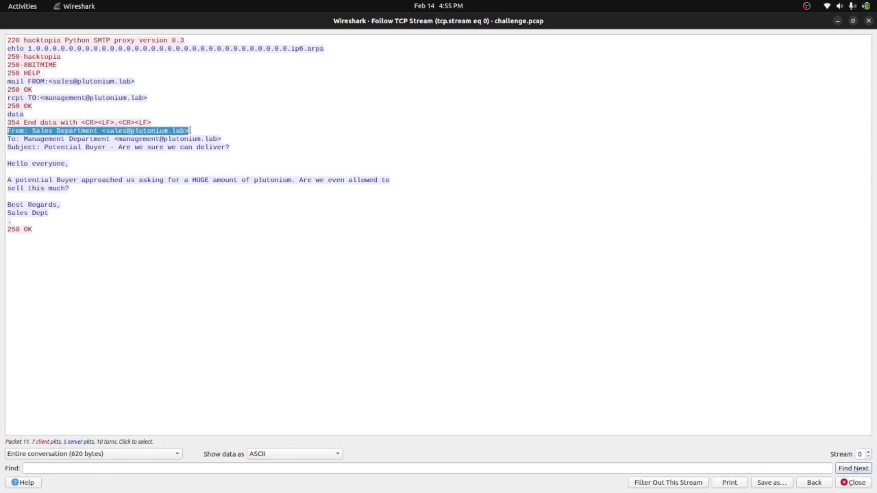
{"action": "left_click_drag", "start_coordinate": [16, 139], "coordinate": [222, 140]}
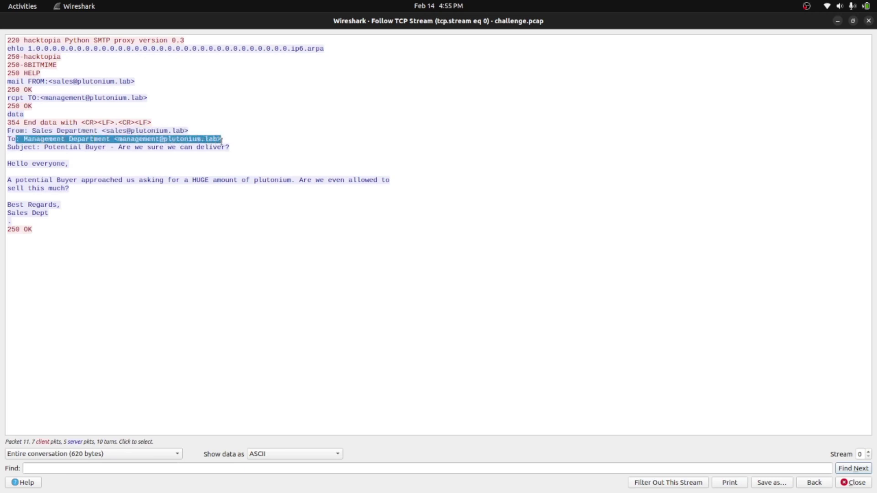
{"action": "double_click", "coordinate": [108, 131]}
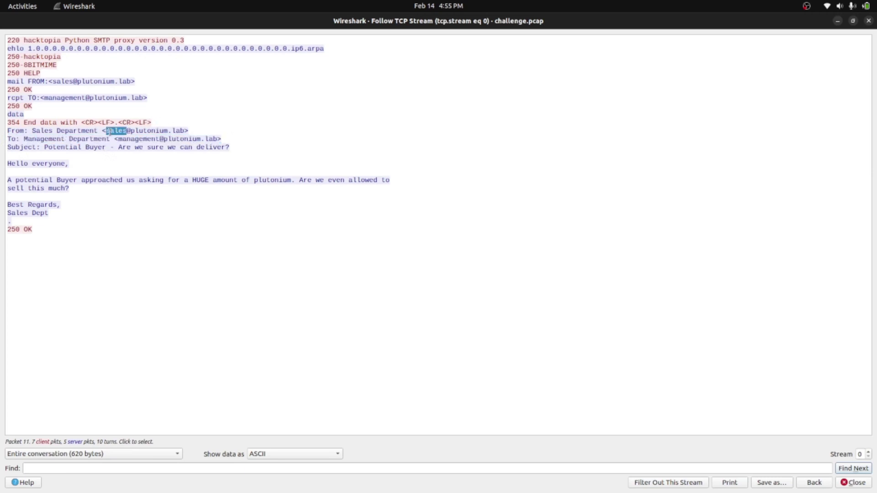
{"action": "double_click", "coordinate": [132, 139]}
{"action": "left_click_drag", "start_coordinate": [44, 139], "coordinate": [223, 149]}
{"action": "left_click_drag", "start_coordinate": [8, 161], "coordinate": [83, 211]}
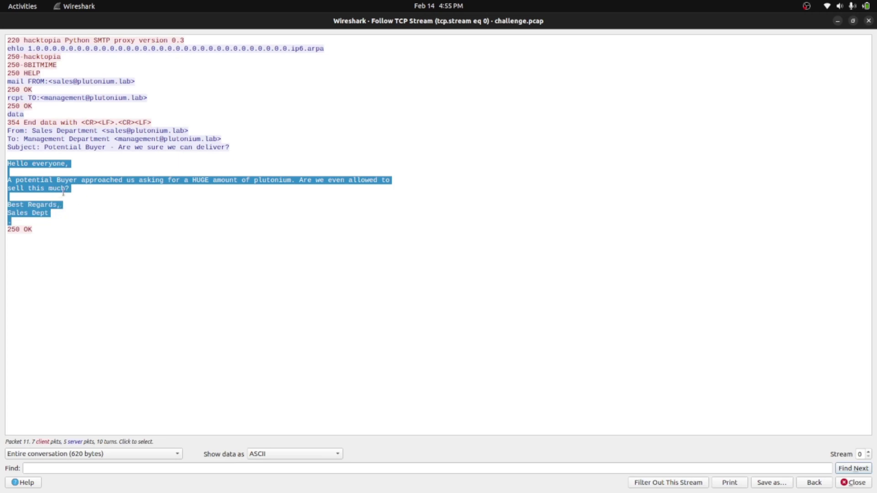
{"action": "triple_click", "coordinate": [74, 187]}
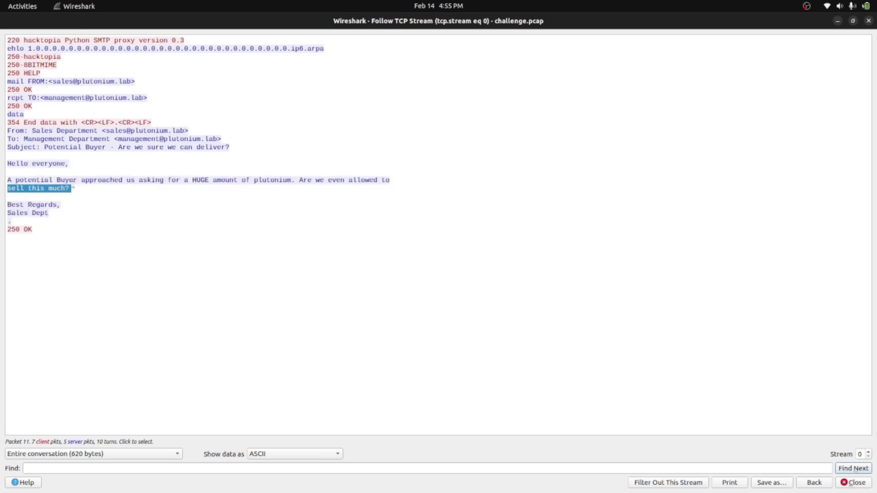
- Display TCP stream 1 to read the management department's reply
{"action": "left_click", "coordinate": [869, 452]}
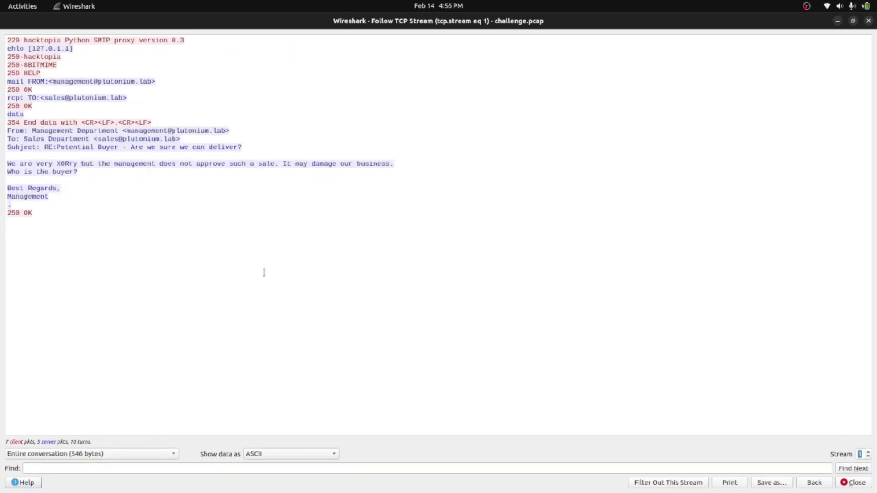